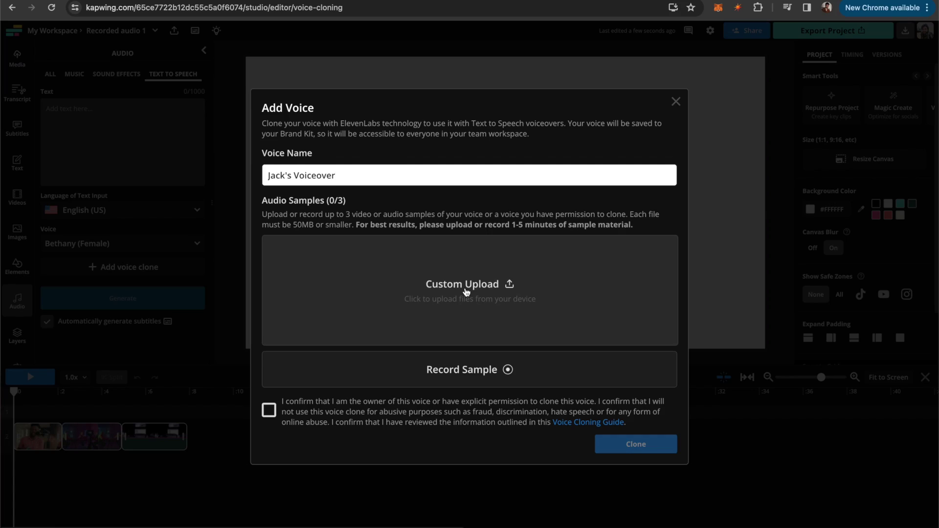
Step: Record a voice sample, then voice 'hello world! today i am going to show you how to use a voice clone' with the cloned voice and subtitles
click(352, 369)
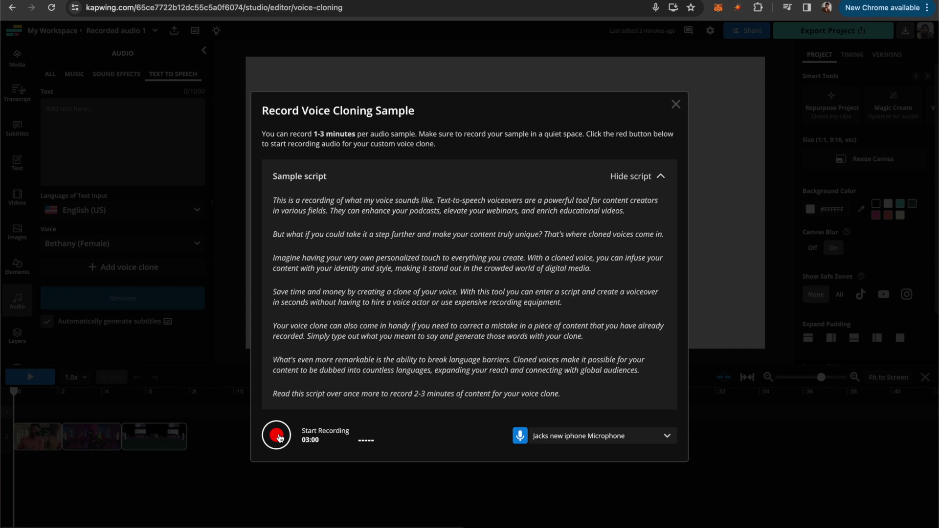
click(276, 436)
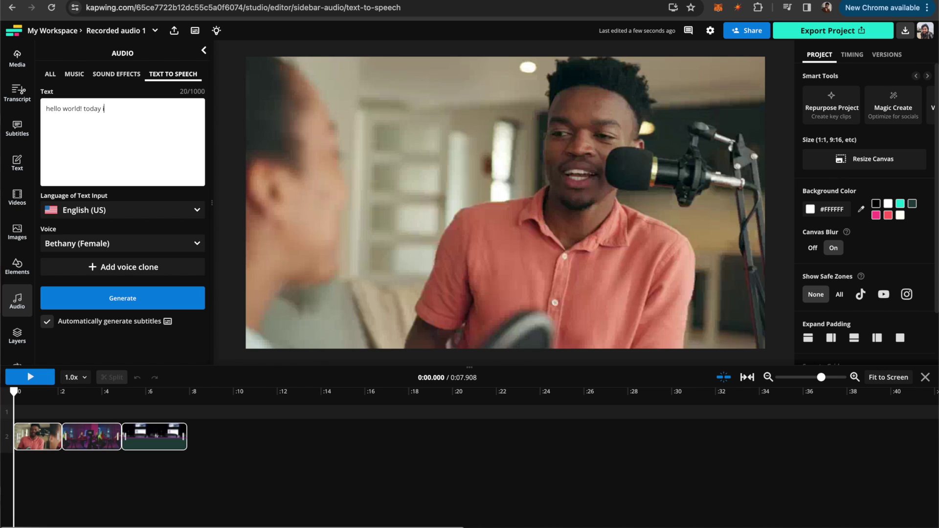
text(how you how to use a voice clone)
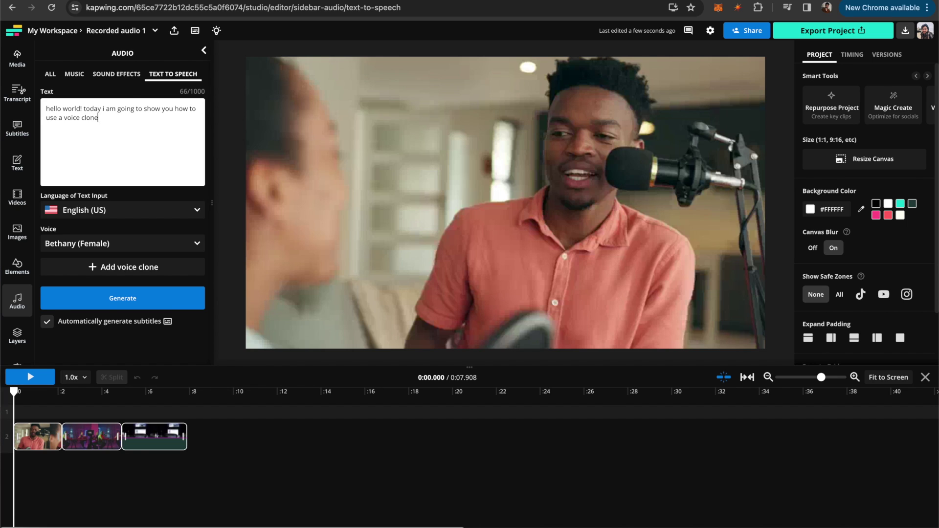
click(137, 243)
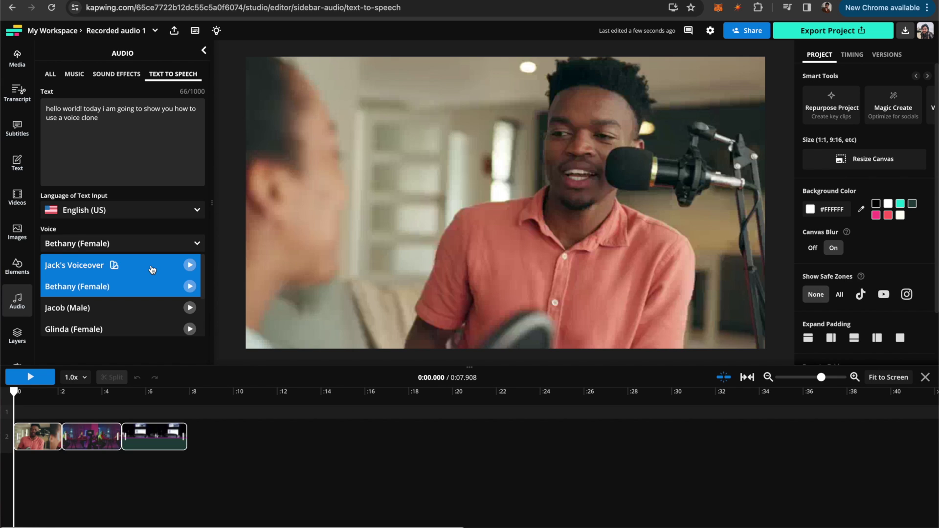
click(149, 267)
click(147, 299)
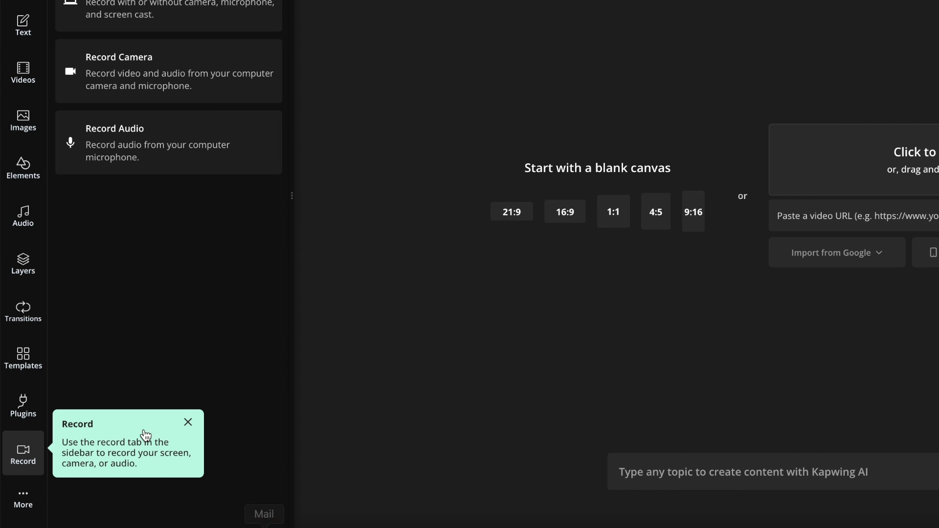
Step: Start a new blank project and bring up the Record options in the sidebar
mouse_move(34, 479)
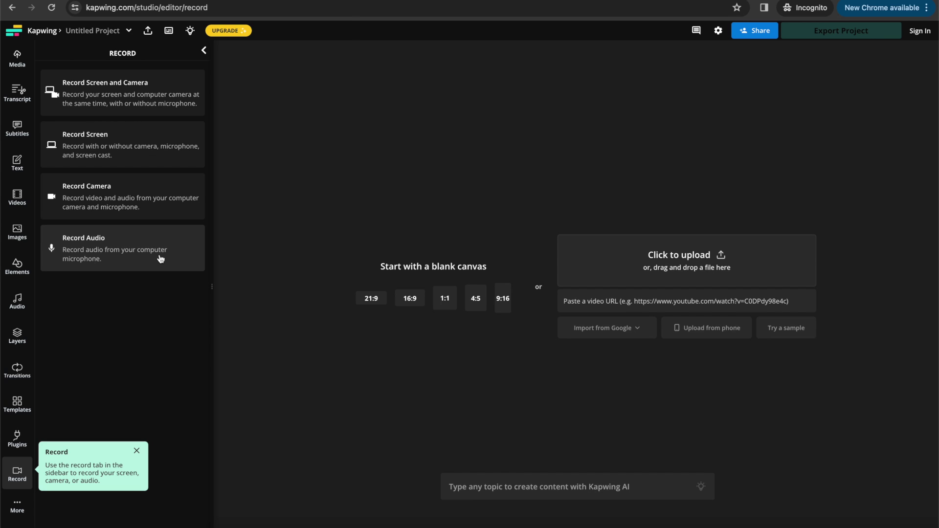
Step: Open the audio recorder with microphone access, keep the iPhone microphone as input, and open the teleprompter
click(160, 259)
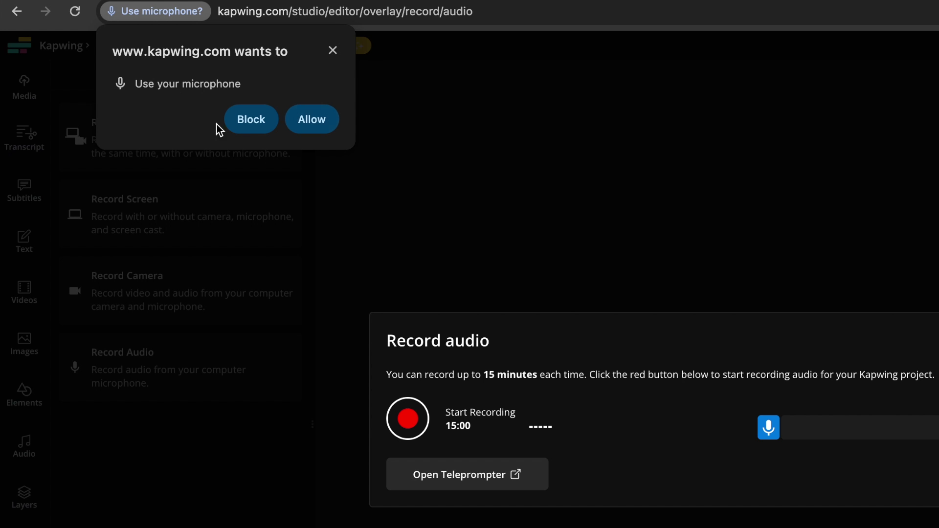
click(318, 122)
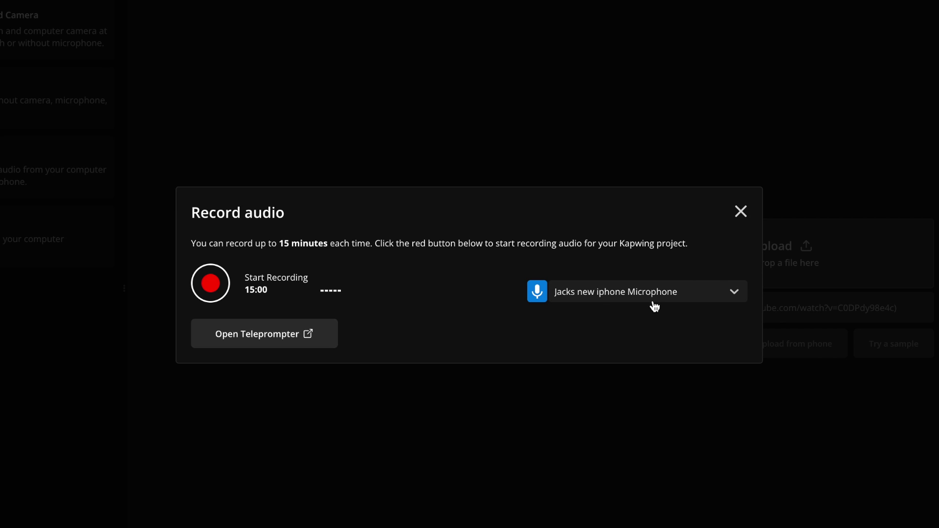
click(664, 292)
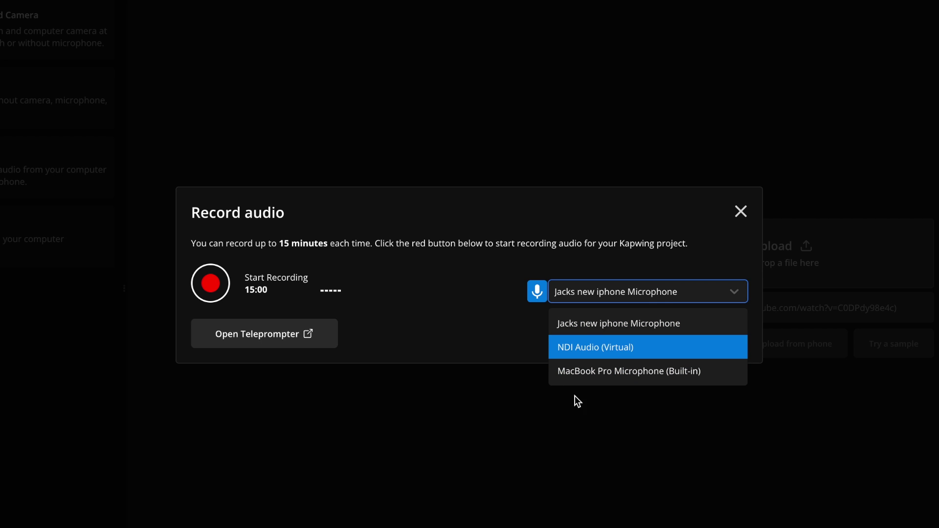
click(608, 364)
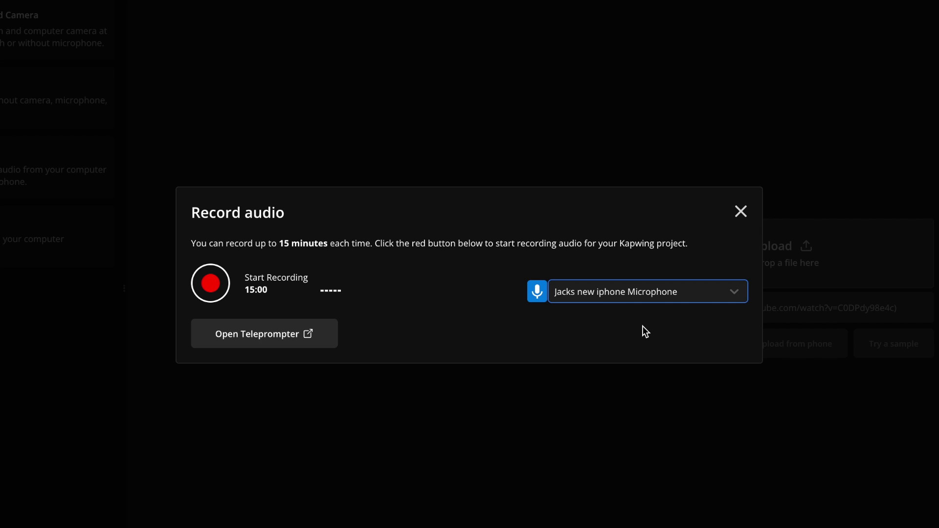
click(484, 358)
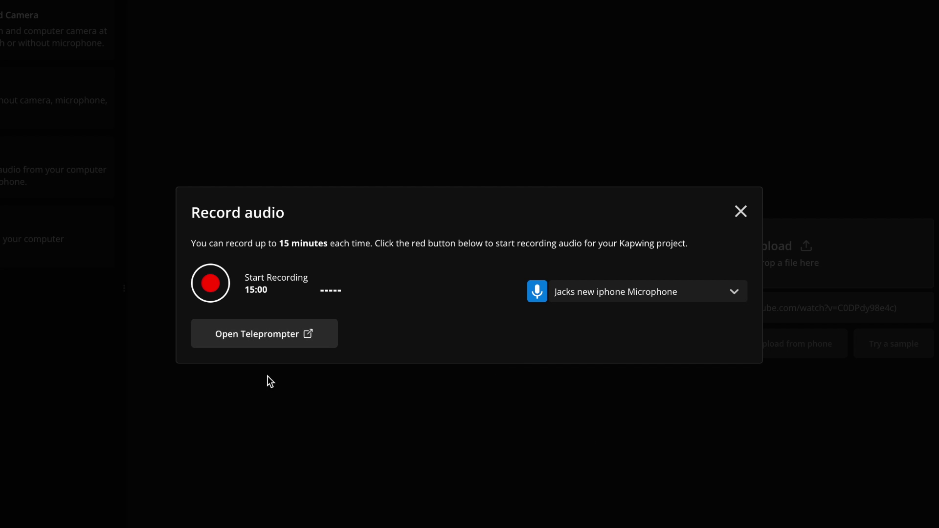
Step: Write the script in the teleprompter and record a 9.7-second voiceover reading it
click(278, 344)
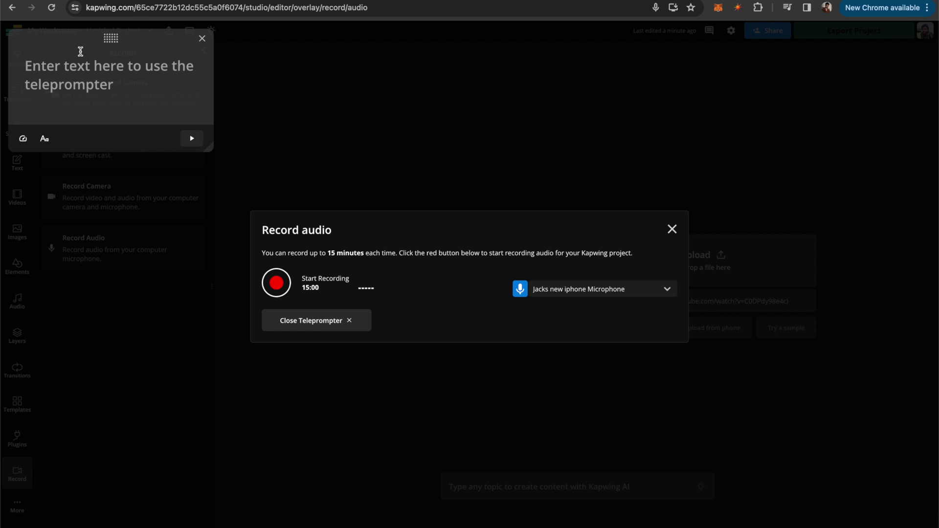
click(136, 79)
text(he)
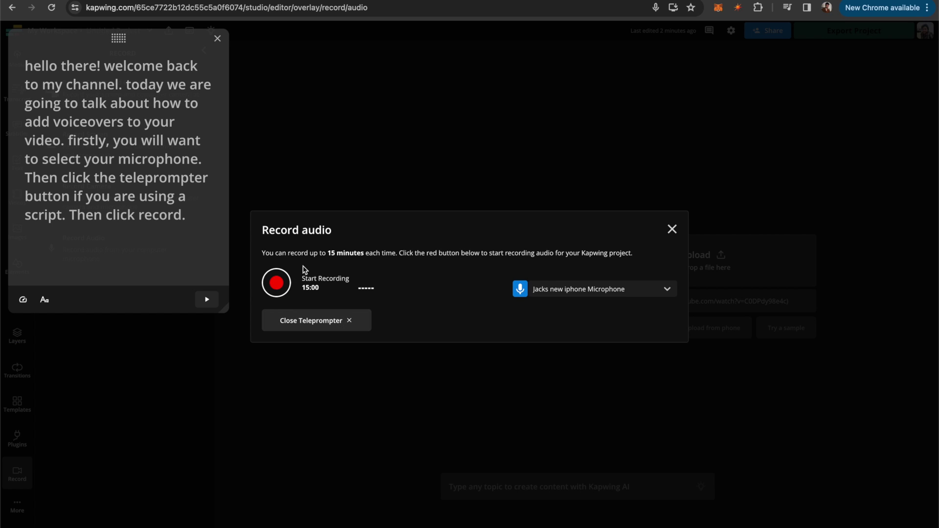
click(284, 287)
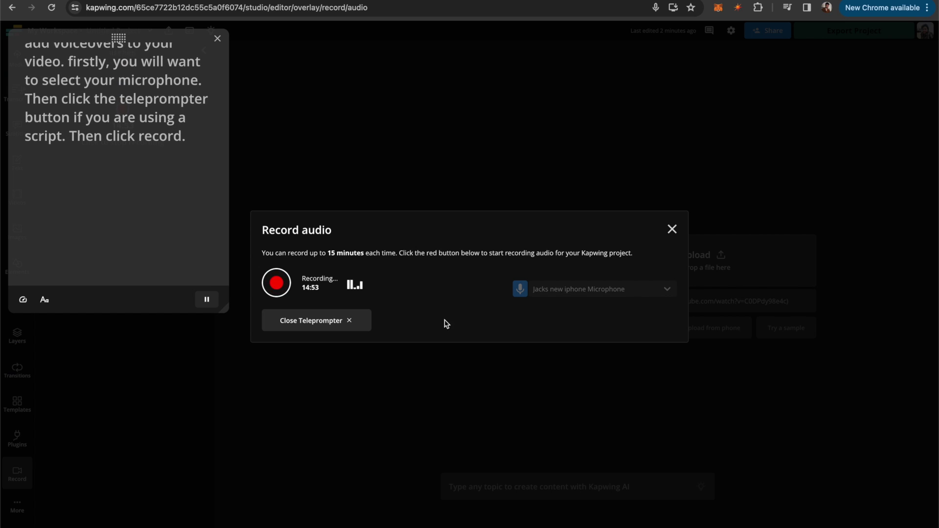
click(277, 290)
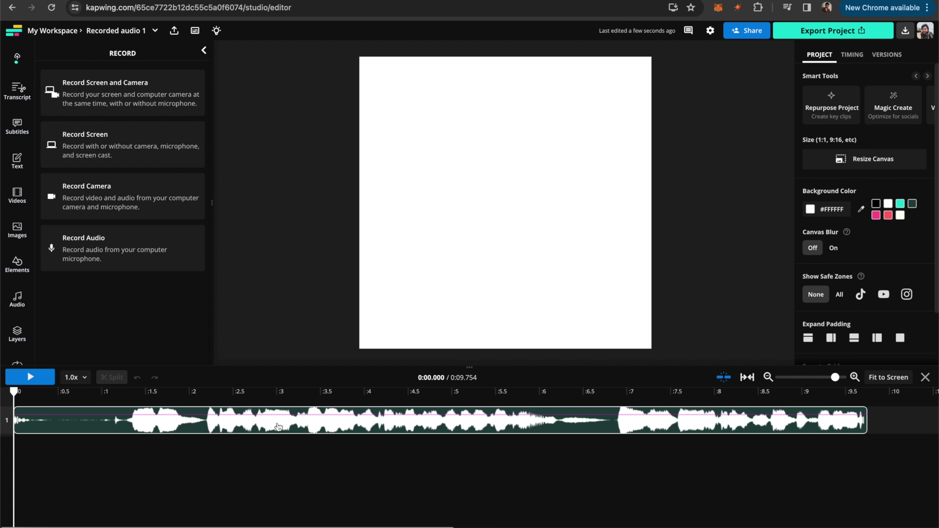
Step: Search stock videos for 'podcast' and add three b-roll clips on a track beneath the voiceover
click(118, 392)
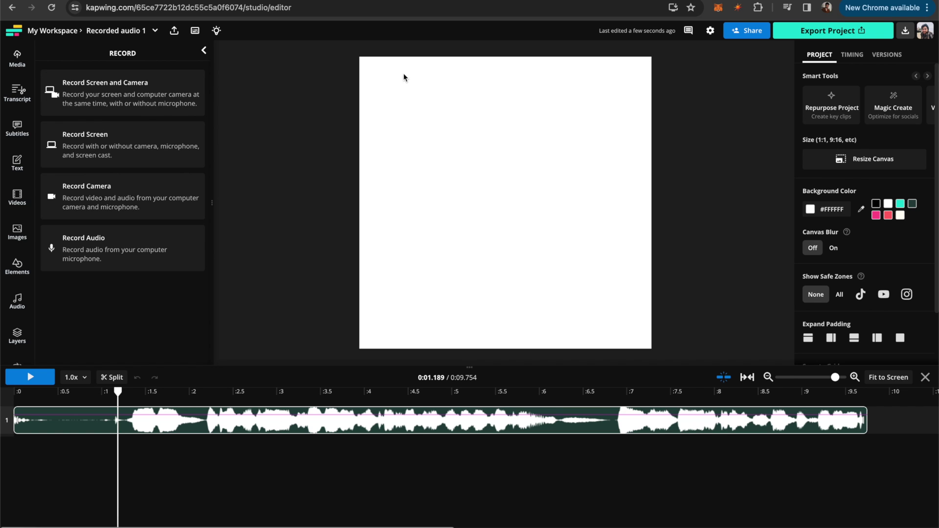
click(17, 197)
click(96, 93)
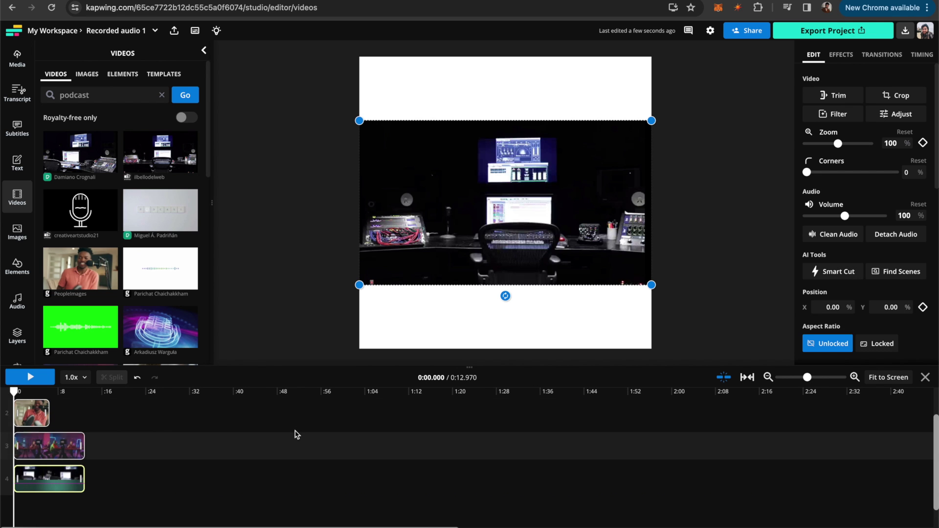
scroll(341, 434, up, 5)
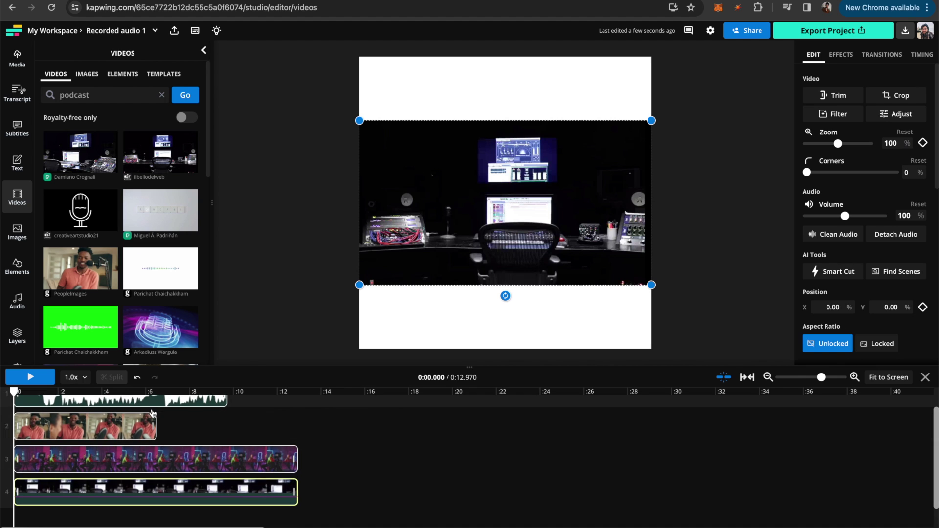
scroll(152, 413, up, 2)
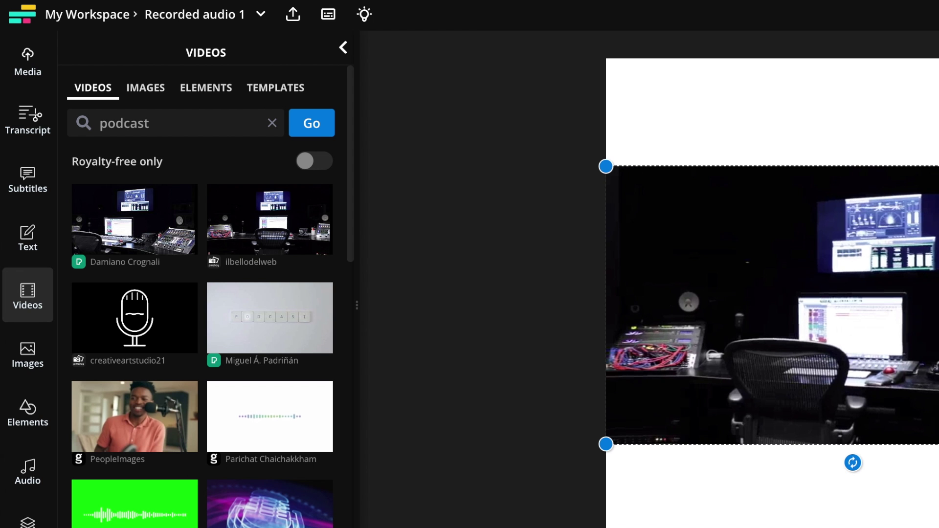
key(space)
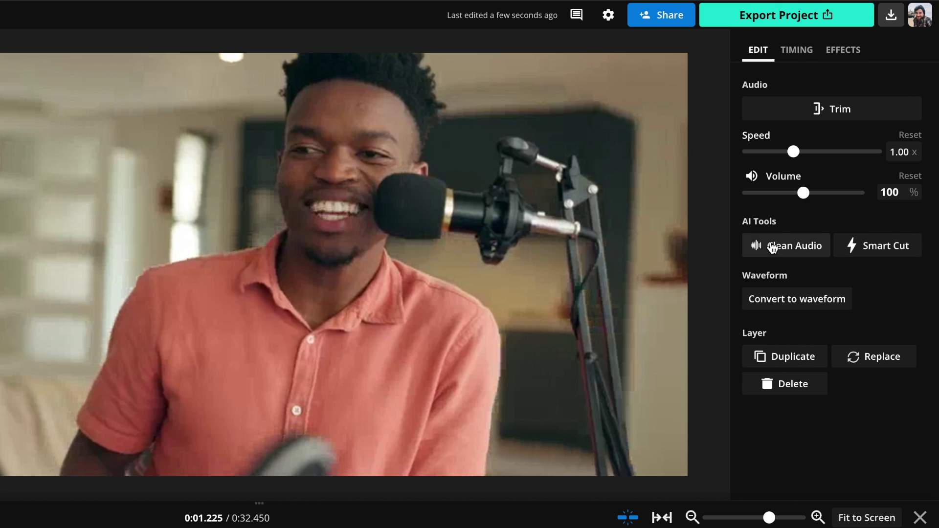
Step: Apply Clean Audio background-noise removal to the recorded voice clip
click(773, 247)
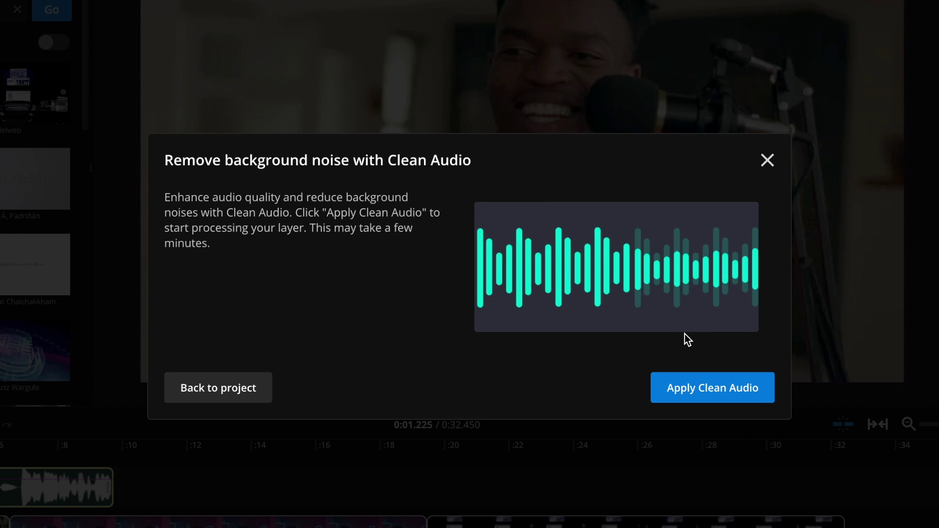
click(729, 389)
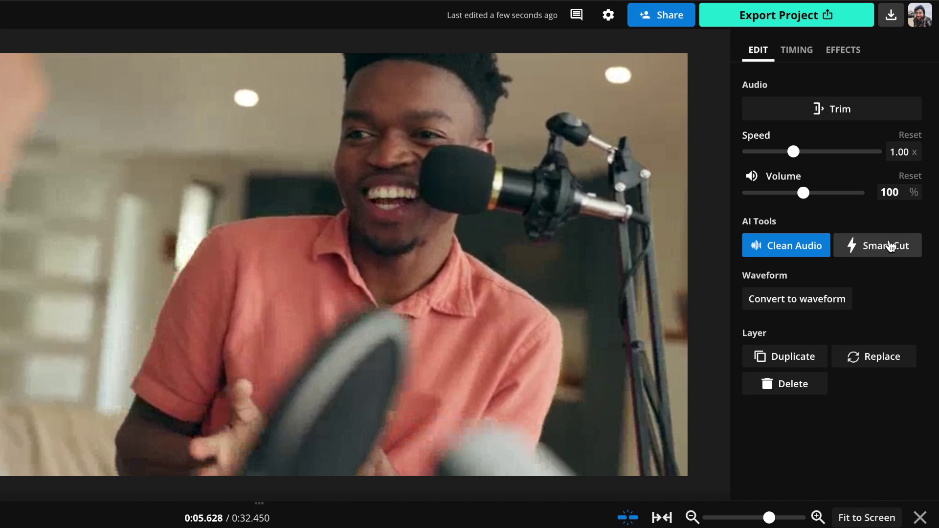
Step: Run Smart Cut on the voiceover and accept the detected silence cuts
click(890, 246)
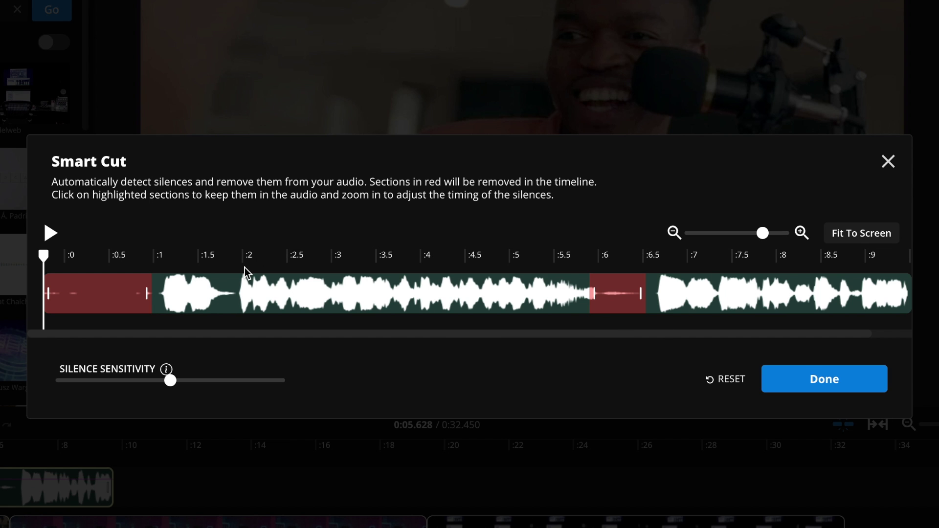
click(839, 383)
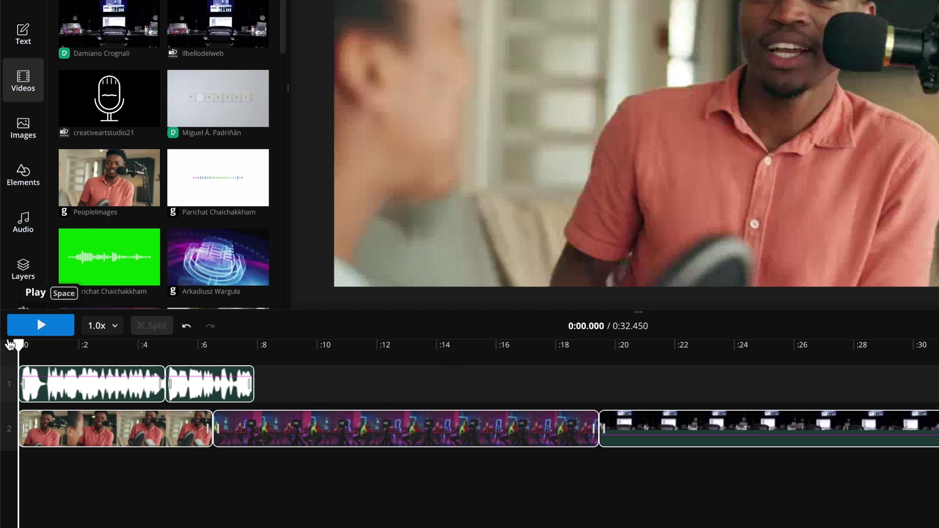
Step: Convert the later voice clip to a waveform, bring it to front, and align it along the video's bottom edge
click(195, 362)
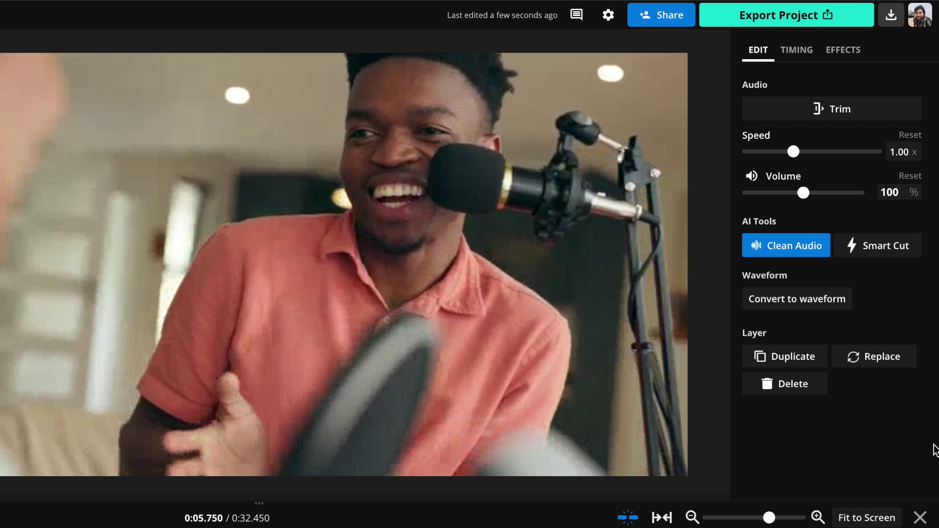
click(820, 306)
scroll(797, 321, down, 5)
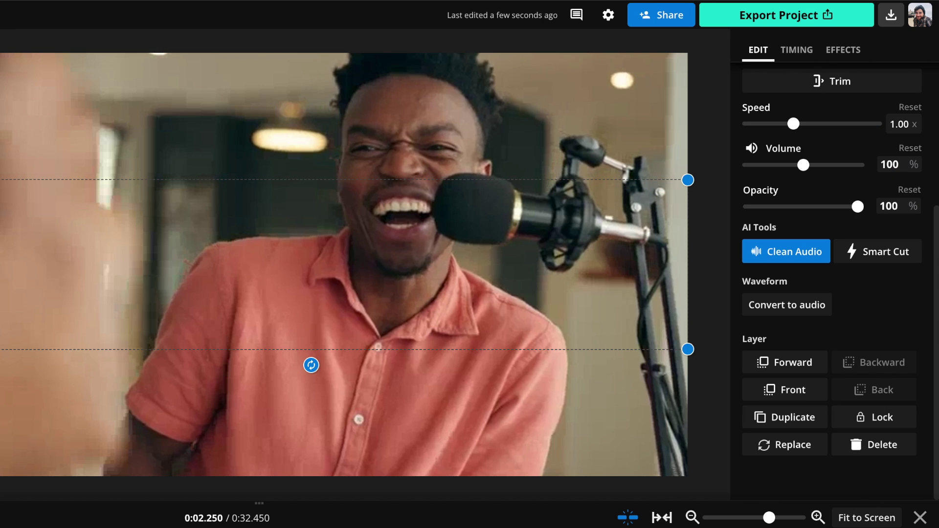
click(778, 390)
drag(92, 273, 92, 400)
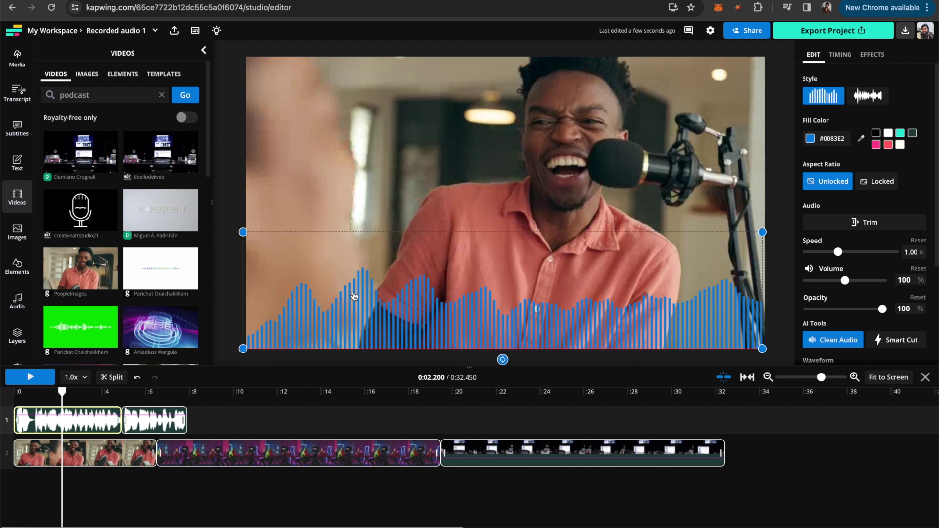
drag(354, 296, 358, 296)
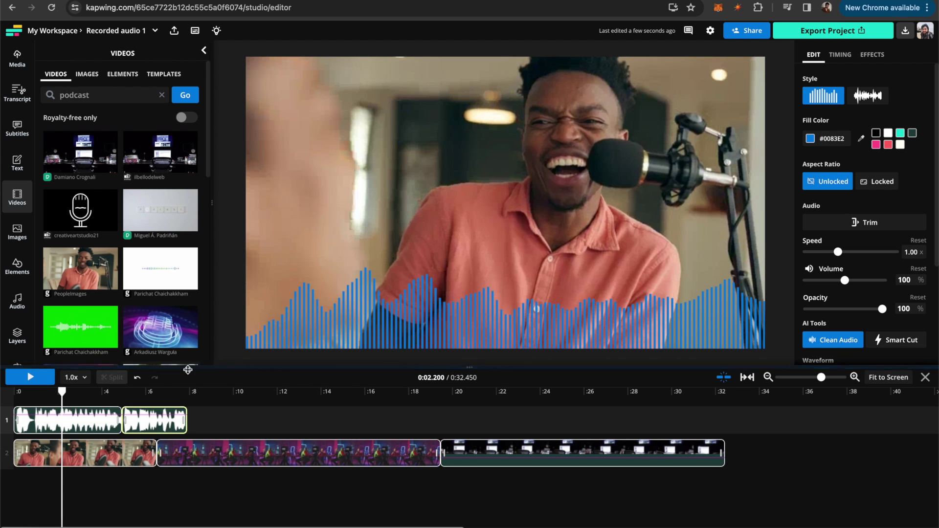
Step: Play the waveform preview from near the start of the timeline
click(25, 393)
key(XF86AudioRaiseVolume)
key(space)
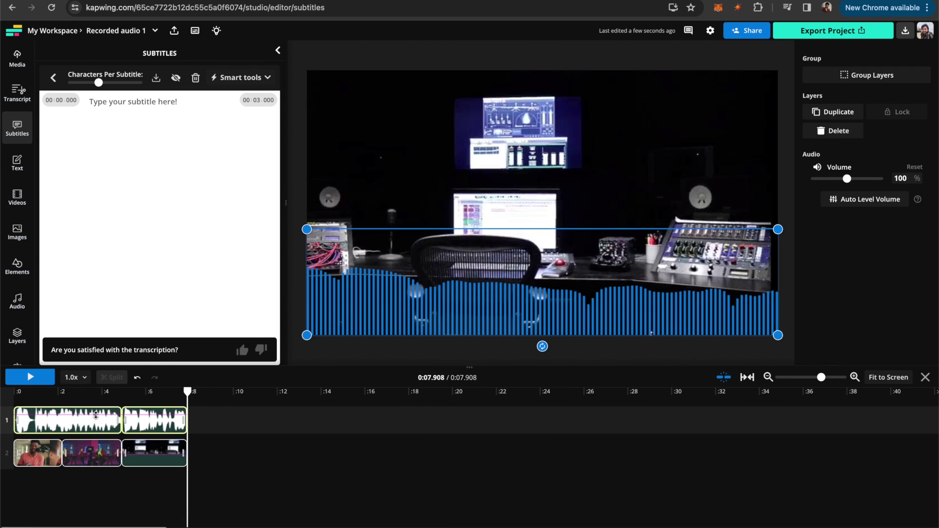
key(Delete)
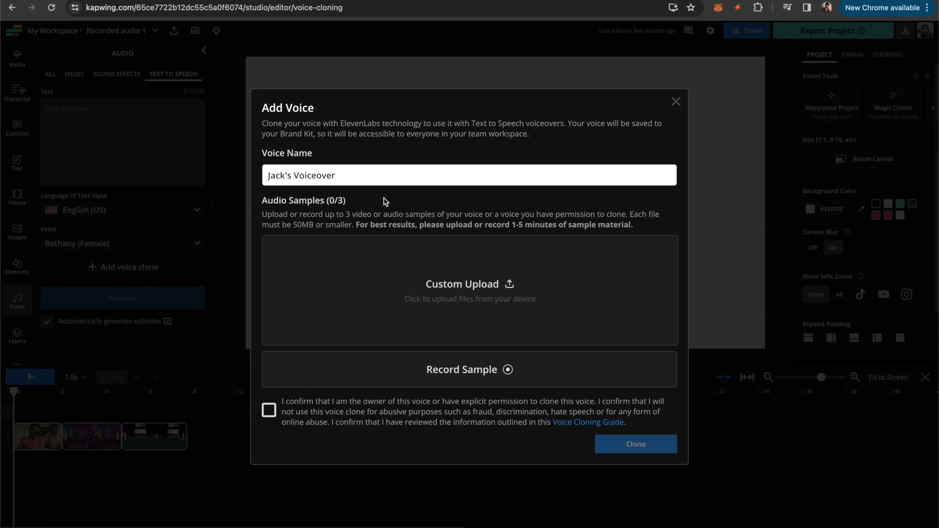
Step: Record a voice sample and type 'today i am going to show you how to use a voice clone' as the script
click(494, 367)
click(277, 435)
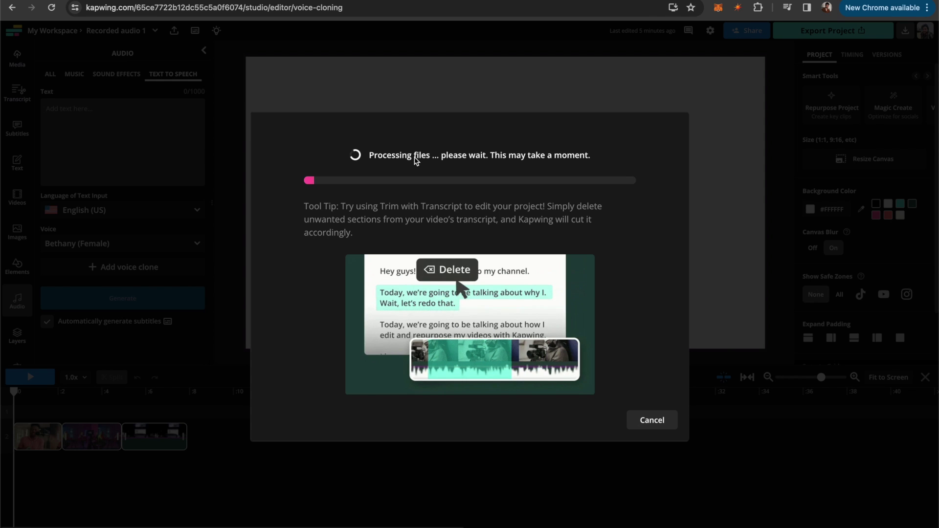
text(today )
text(i am going to show you how to use a voice clone)
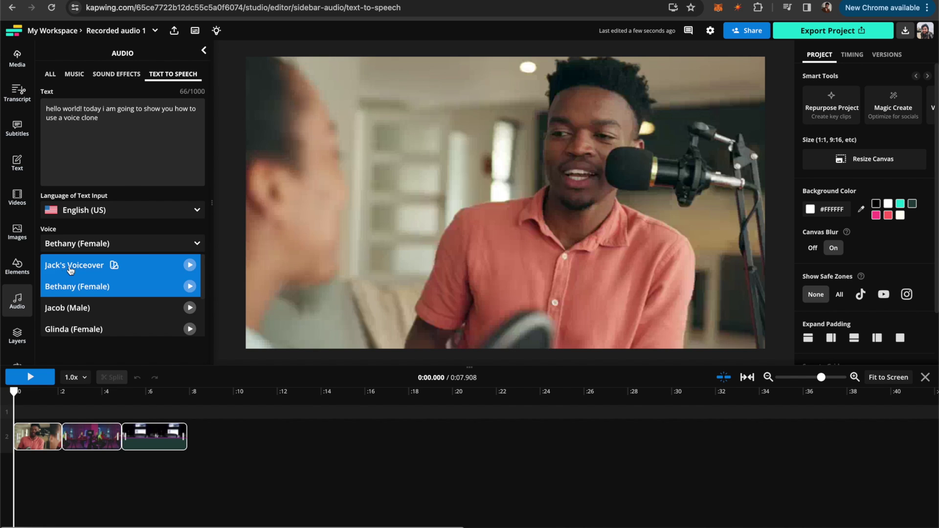
Step: Select the cloned voice and generate the text-to-speech voiceover with subtitles
click(73, 243)
click(150, 266)
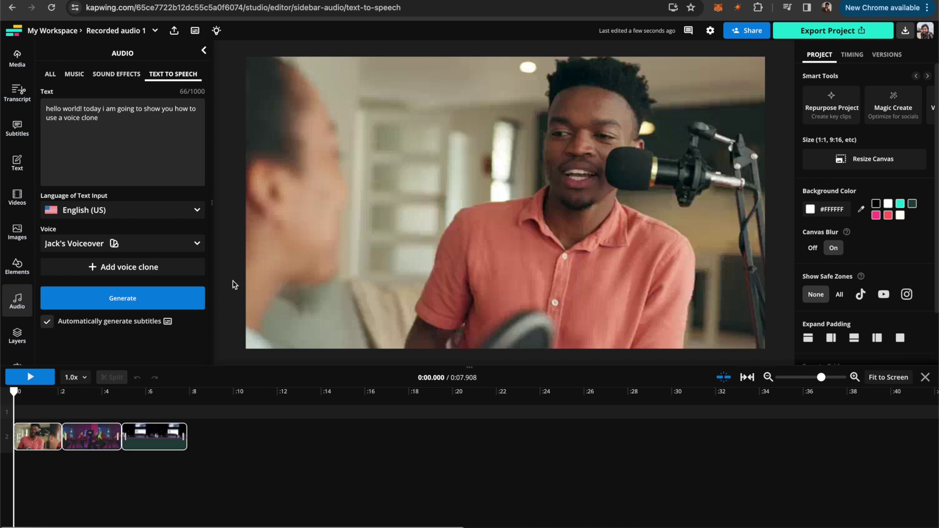
click(130, 297)
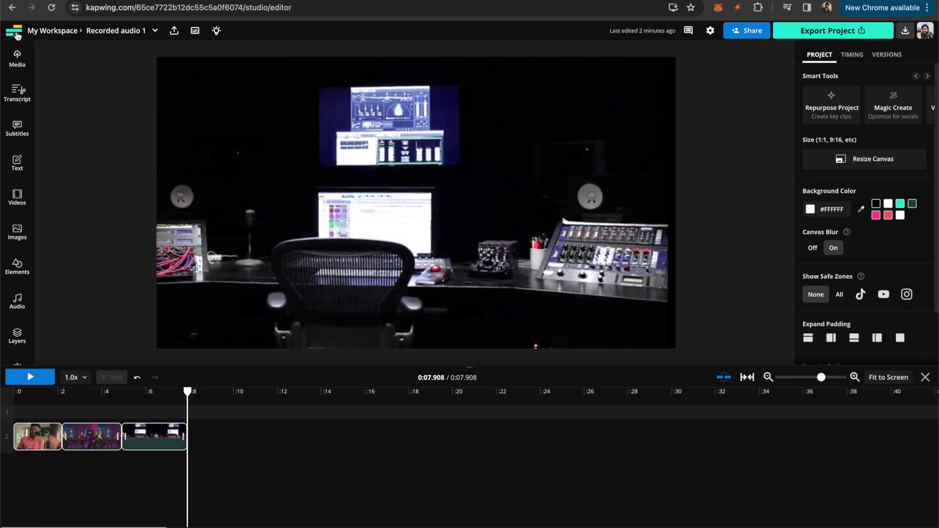
Step: Show the Audio sidebar's text-to-speech panel, with English (US) and the Bethany voice
scroll(17, 196, down, 2)
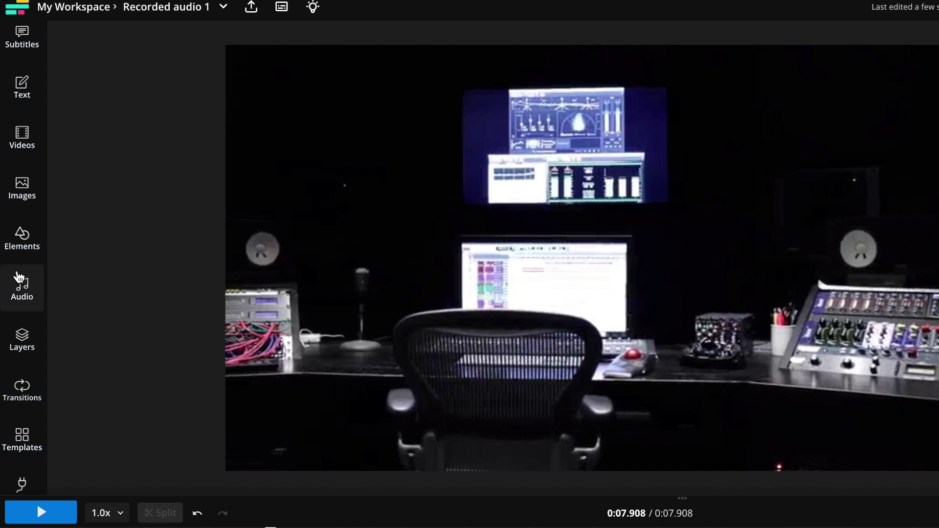
click(35, 299)
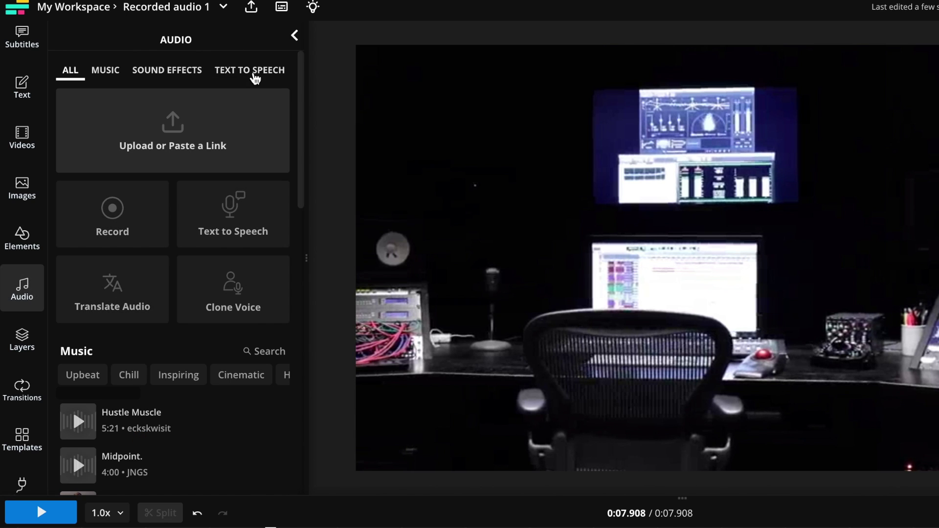
click(254, 73)
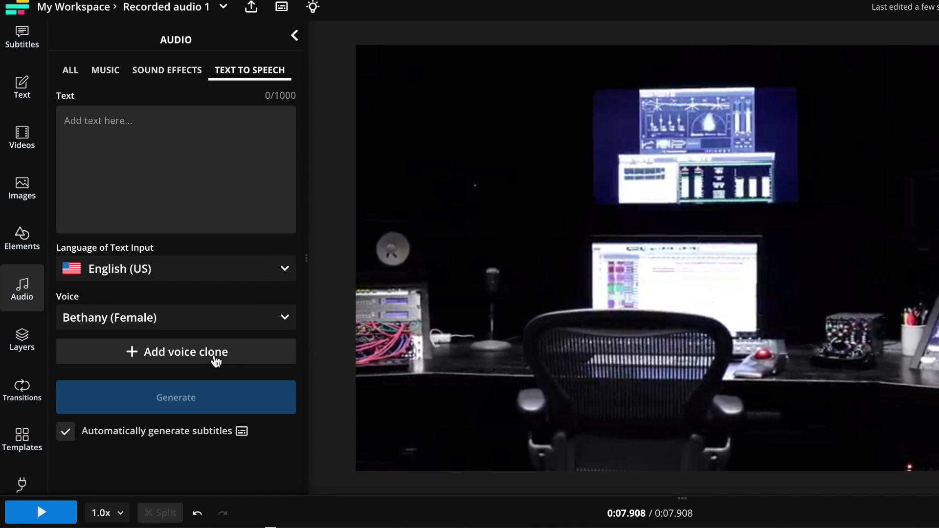
Step: Start a new voice clone and enter its voice name, ending in 'Voiceover'
click(216, 360)
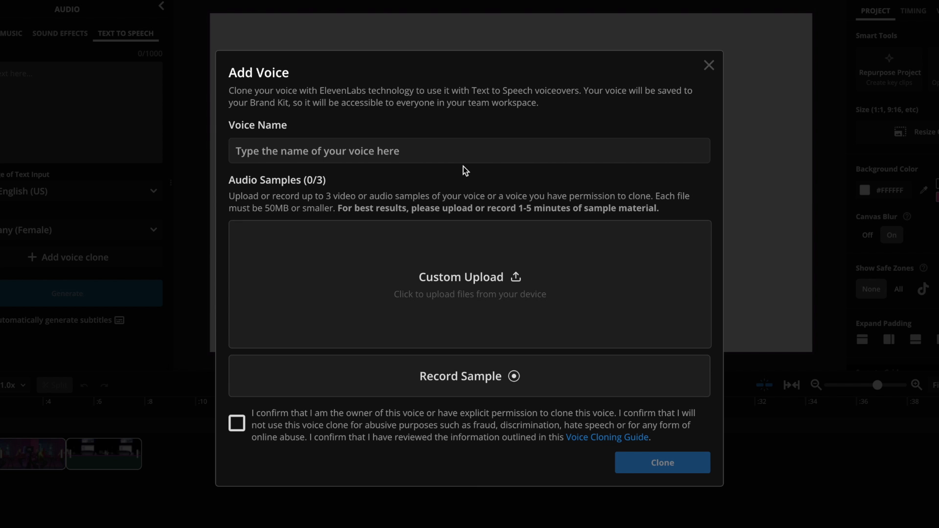
click(440, 147)
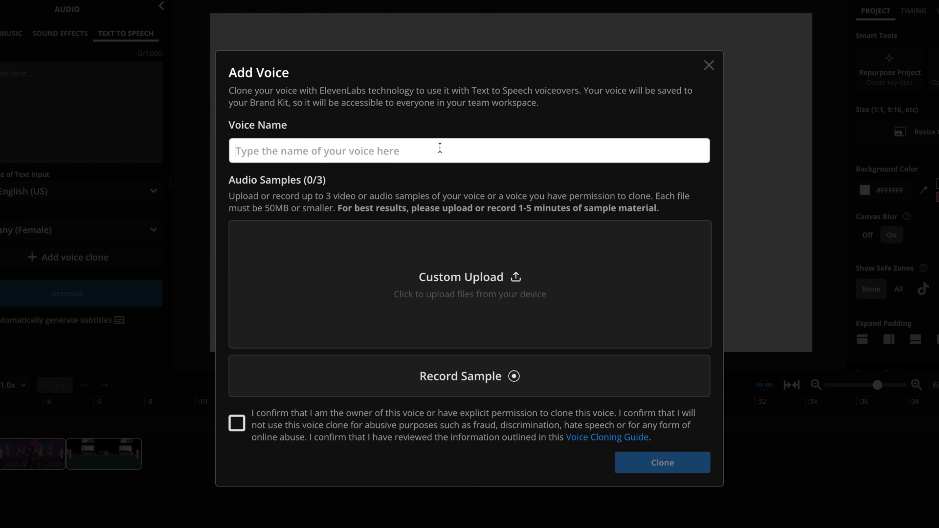
text(Jack's Voiceover)
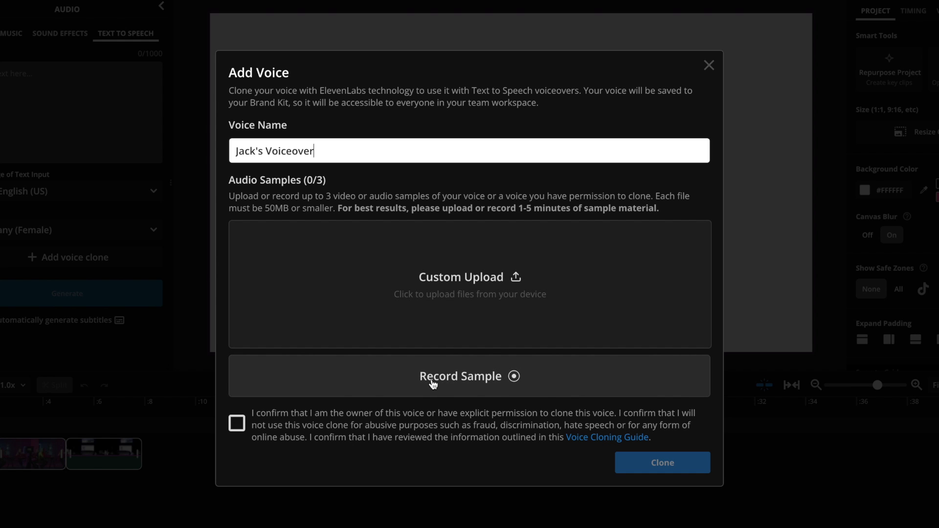
Step: Record a sample reading the shown script on the current microphone, saving audio-recording.webm
click(392, 372)
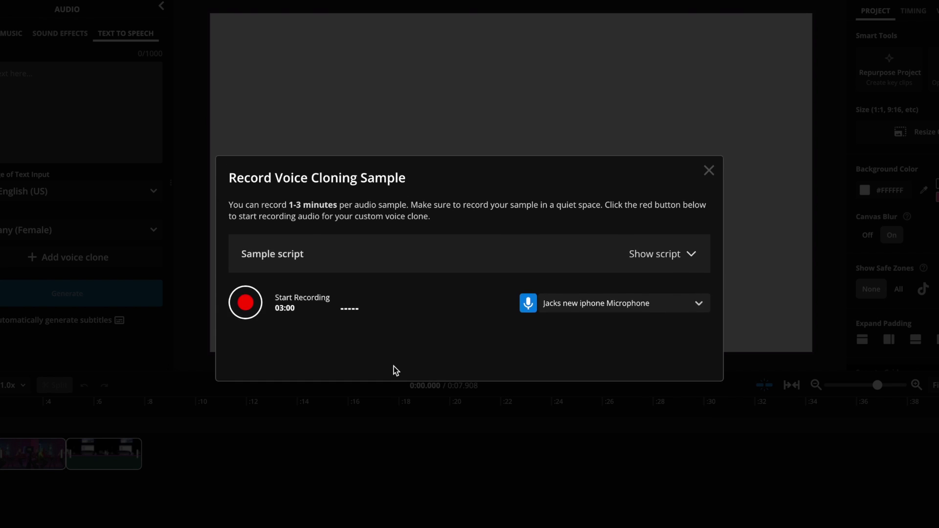
click(695, 325)
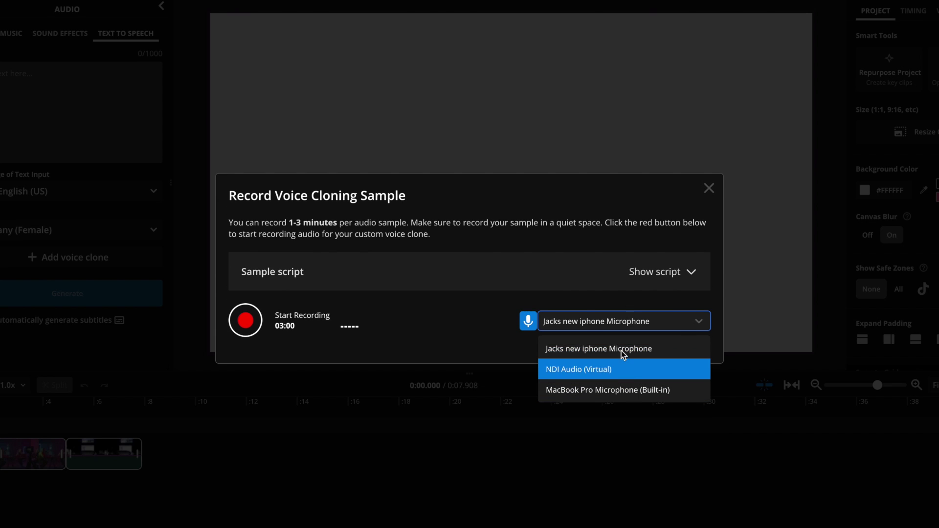
click(644, 326)
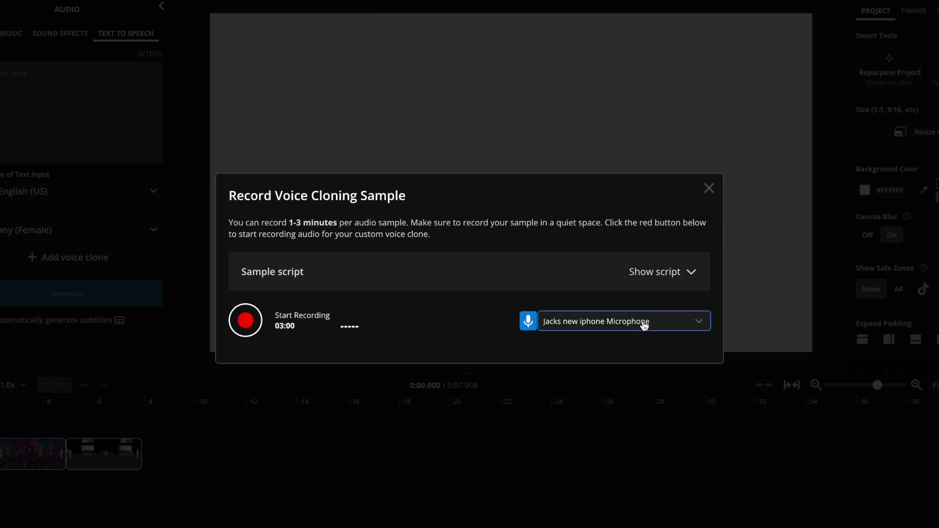
click(685, 277)
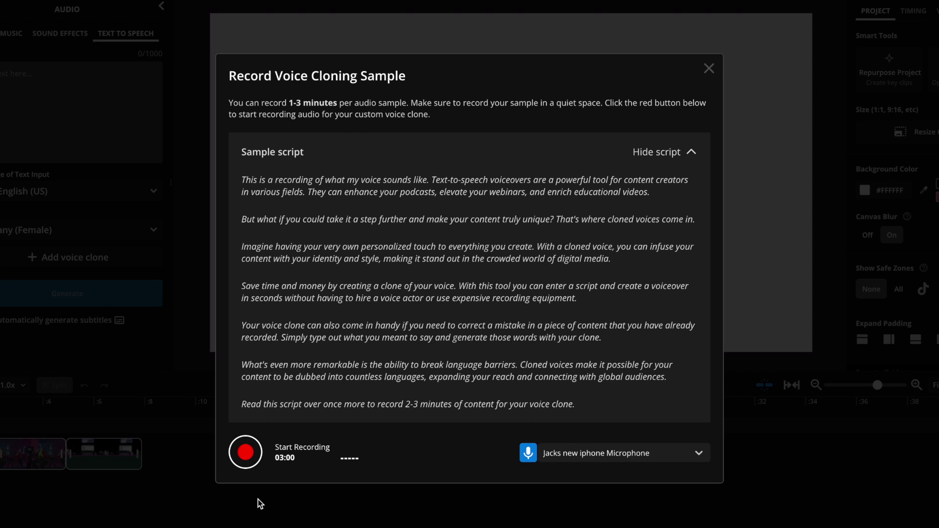
click(249, 455)
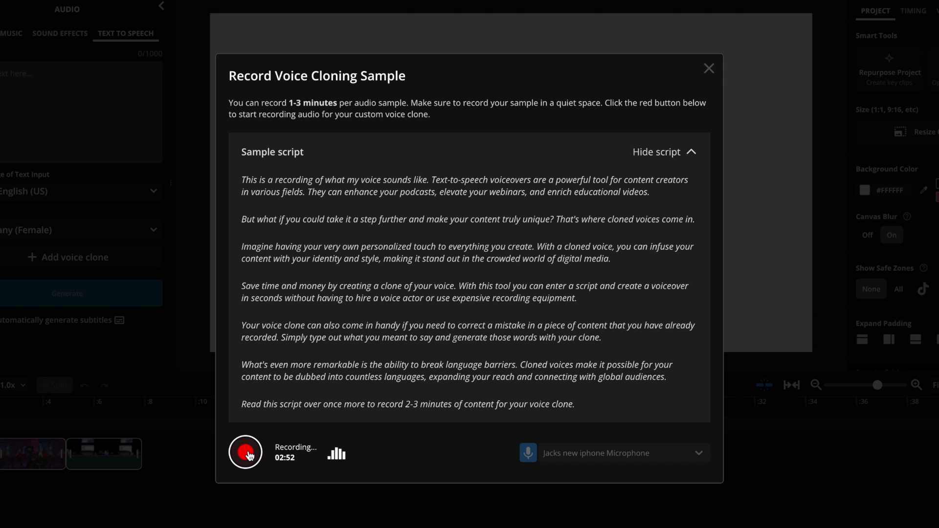
click(247, 454)
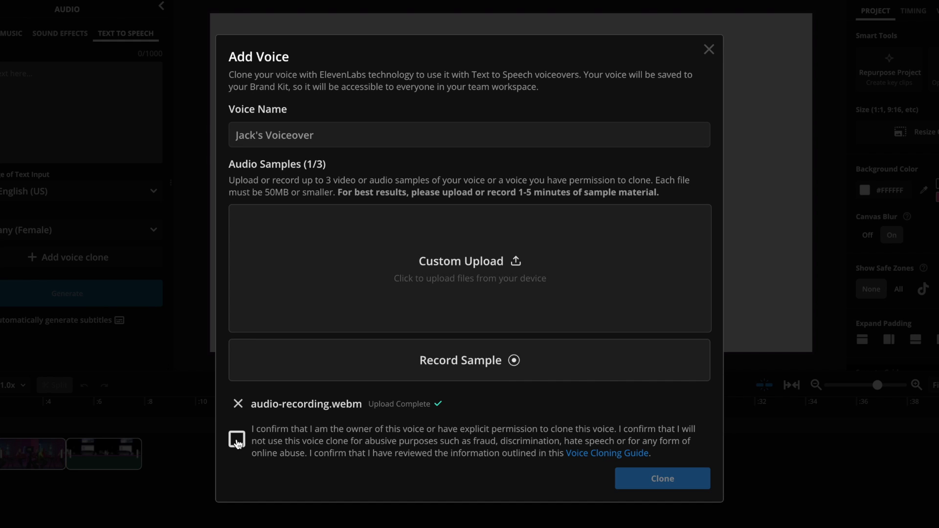
Step: Confirm permission to clone the voice and submit the clone for processing
click(239, 443)
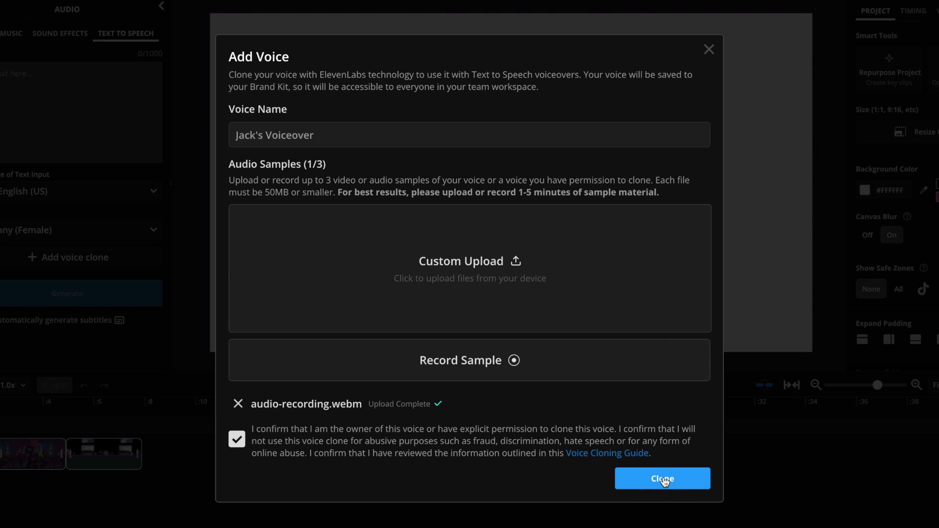
click(663, 480)
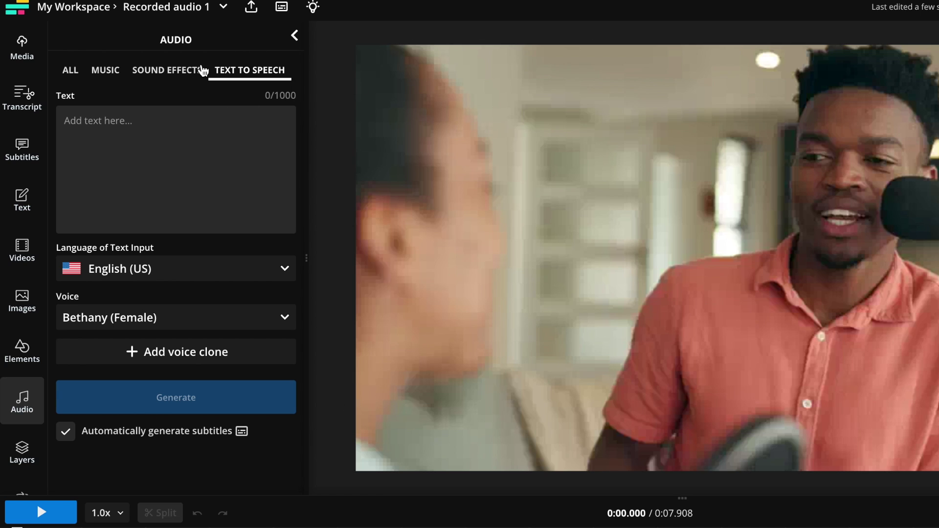
Step: Enter the script 'hello world! today i am going to show you how to use a voice clone' and pick the cloned voice
click(163, 137)
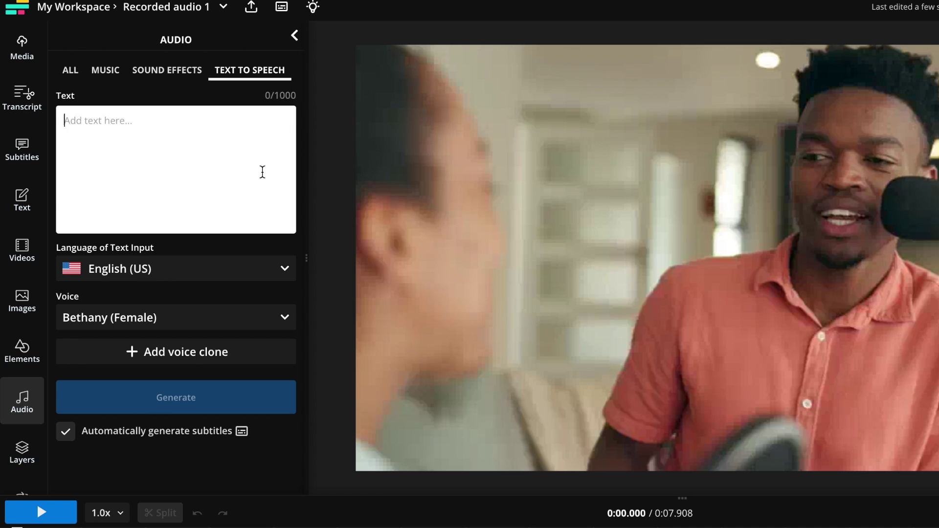
text(hello world! today i am going to show you how to use a voice clone)
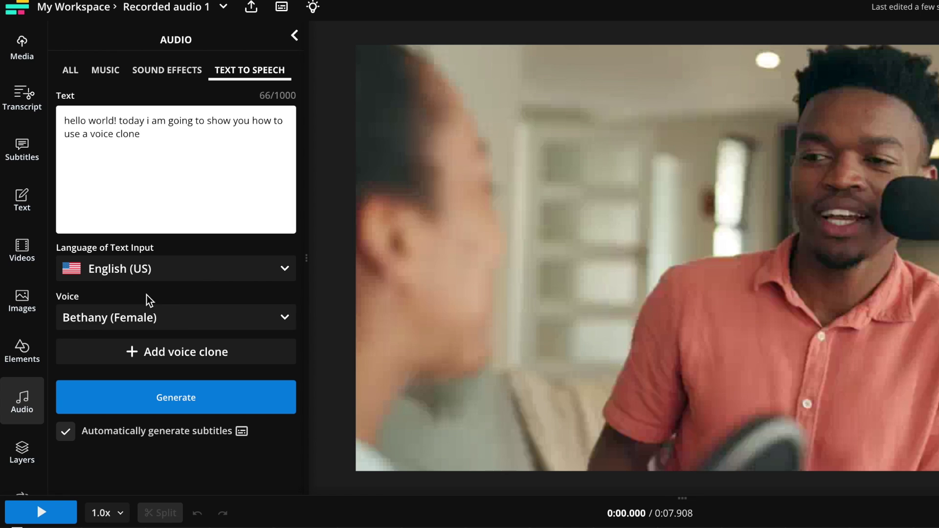
click(275, 328)
scroll(112, 414, down, 3)
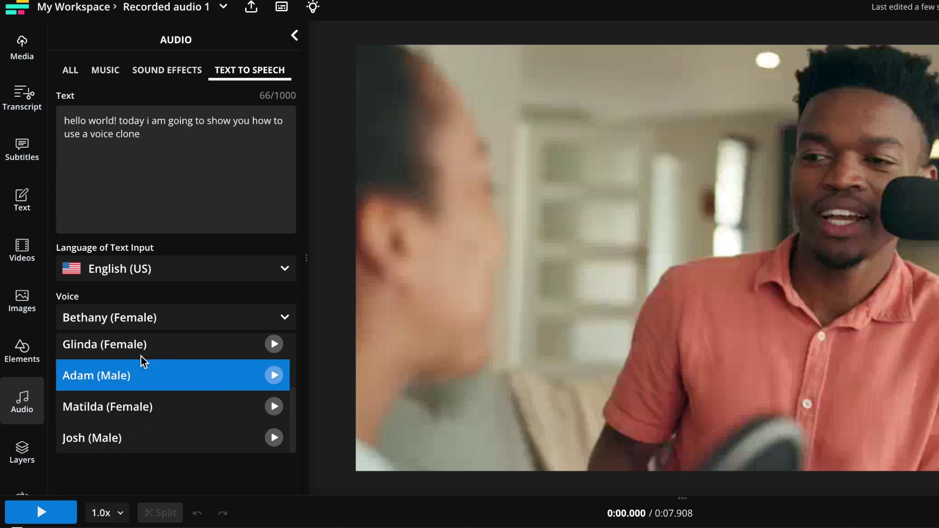
scroll(143, 430, up, 3)
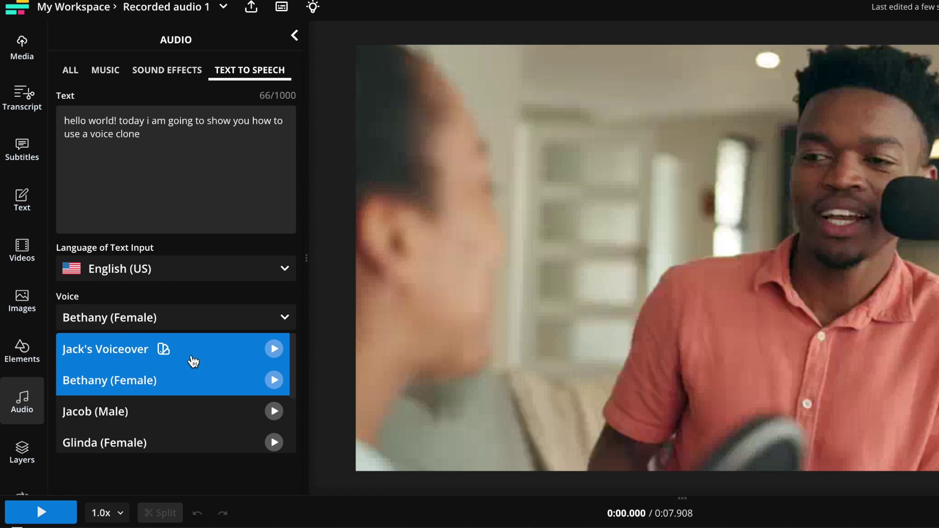
click(215, 354)
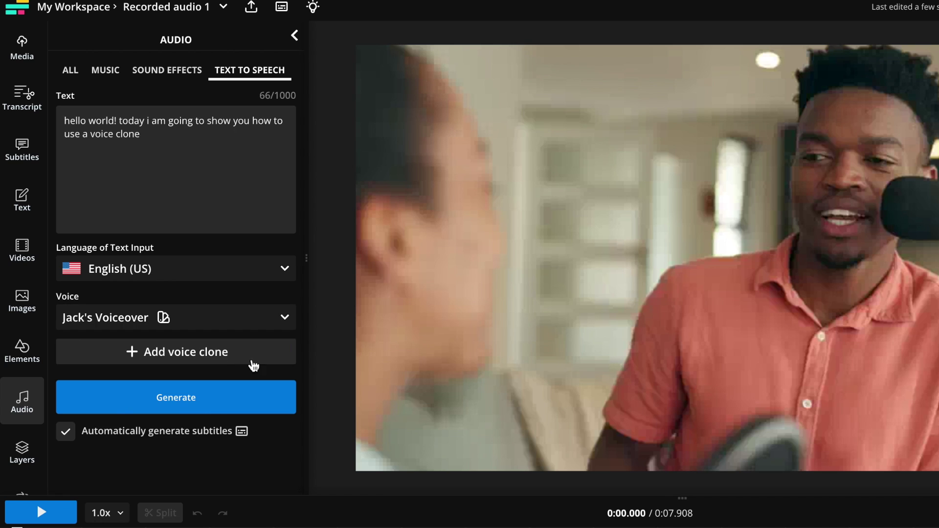
Step: Preview the cloned voice, then generate the voiceover with subtitles
click(284, 319)
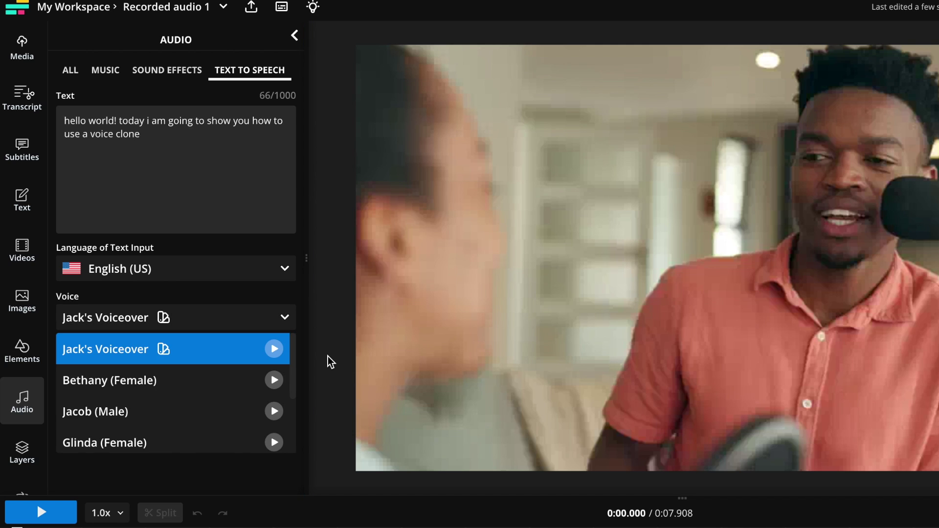
click(274, 349)
click(152, 356)
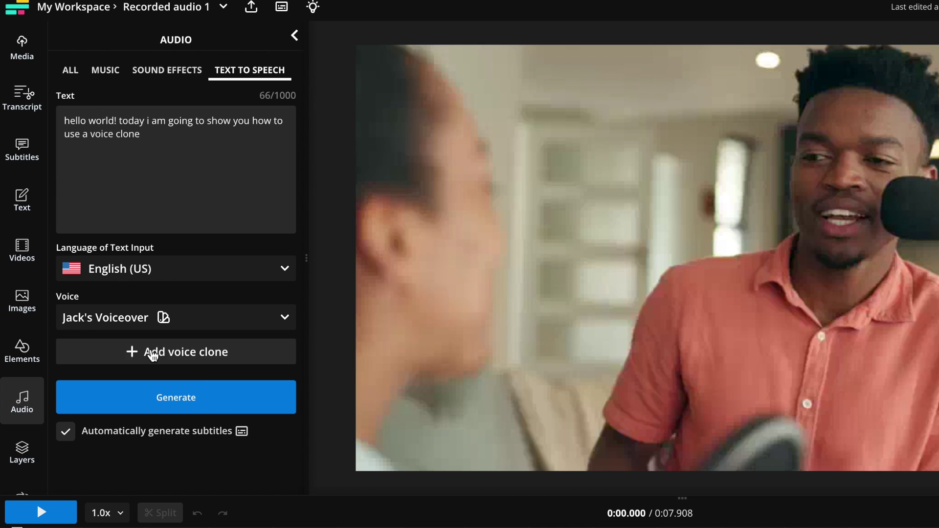
click(186, 396)
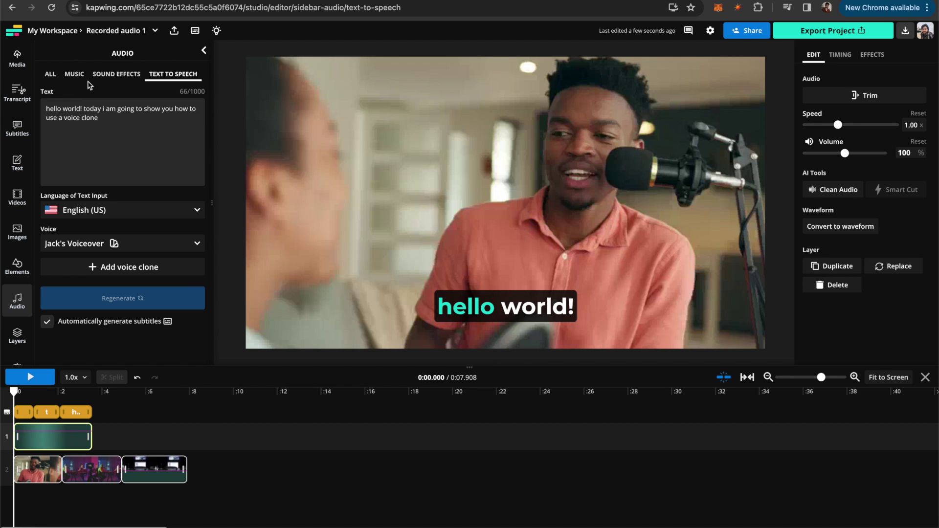
key(space)
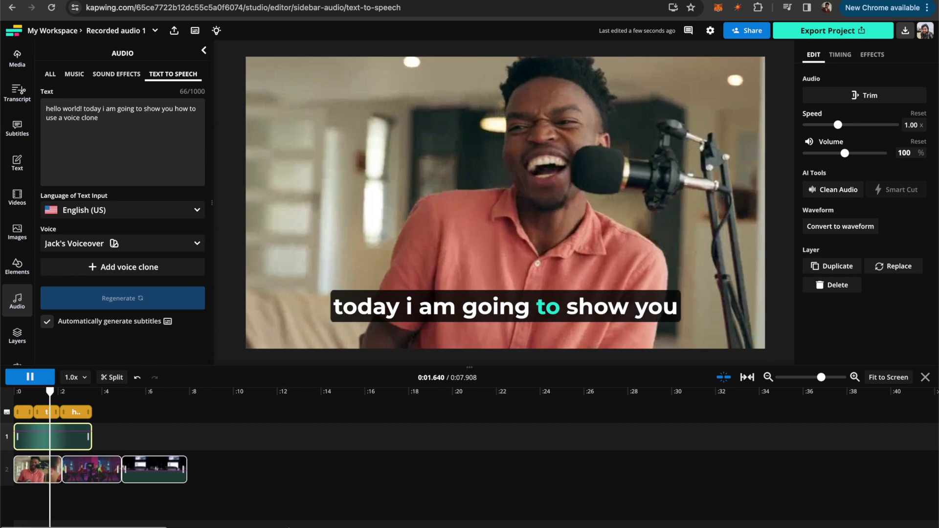
key(space)
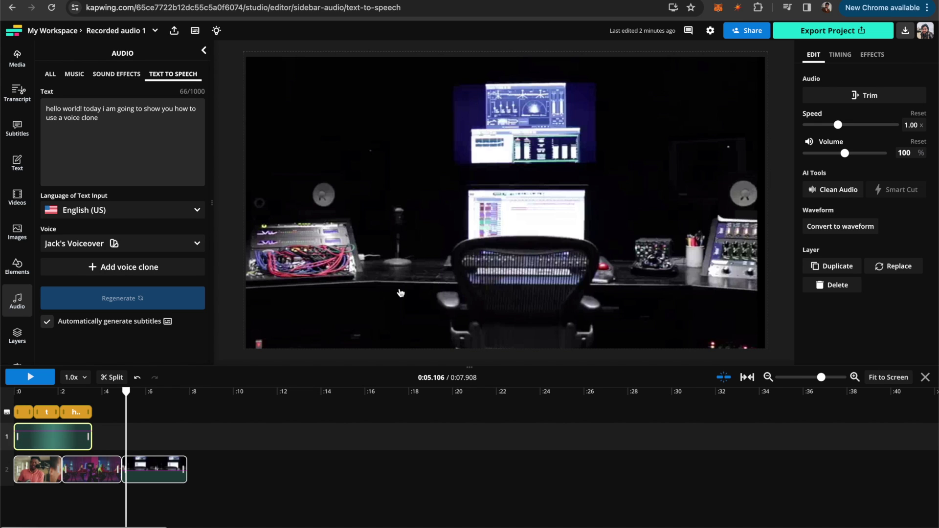
Step: Bring up the Export Project panel, set to MP4 at auto 1920 x 1080 resolution
click(851, 34)
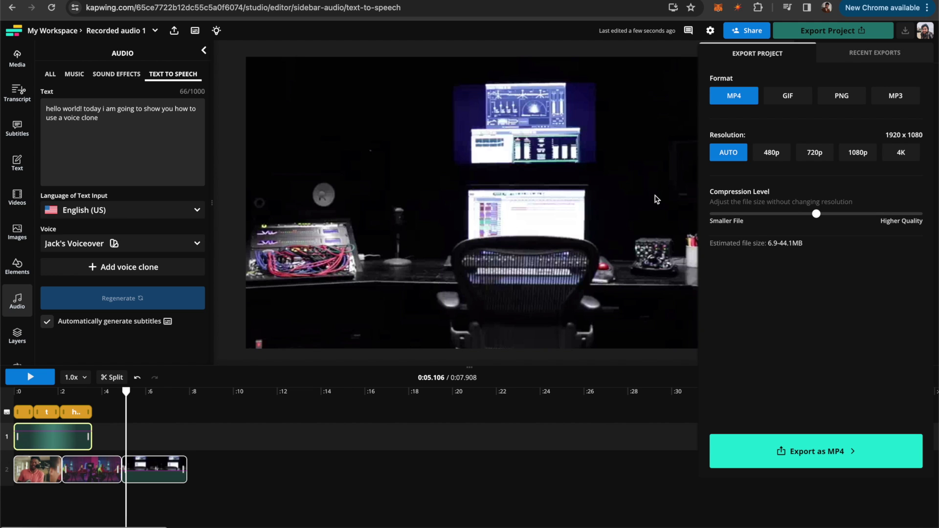